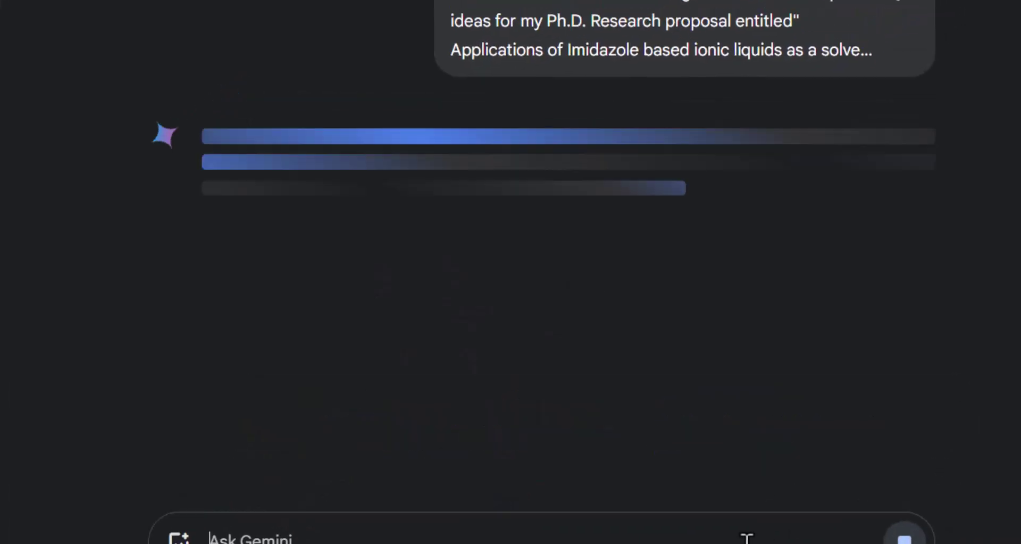
Send the research gap, aims and methodology prompt for the ionic liquid-supported catalysts topic
left_click(836, 60)
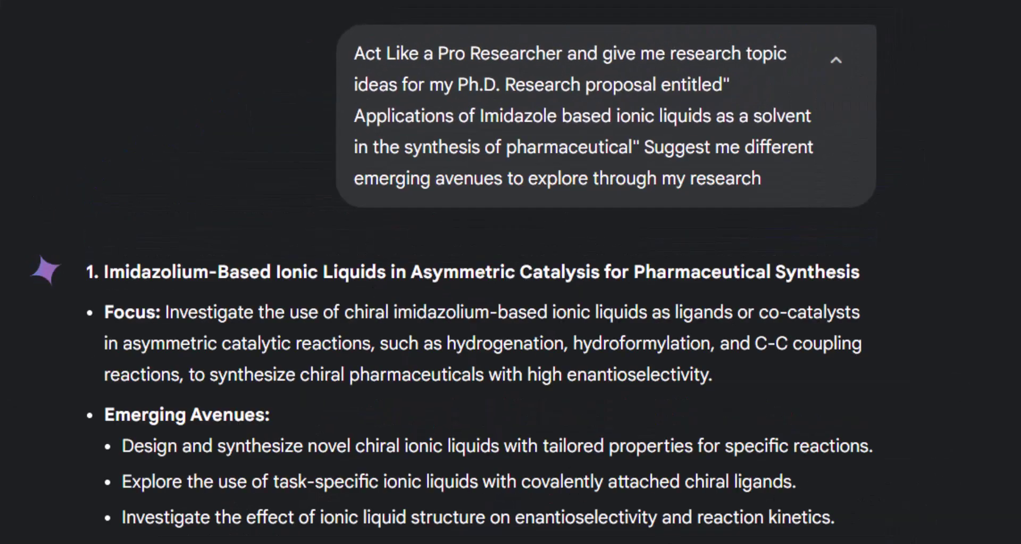
scroll(478, 272, "down", 14)
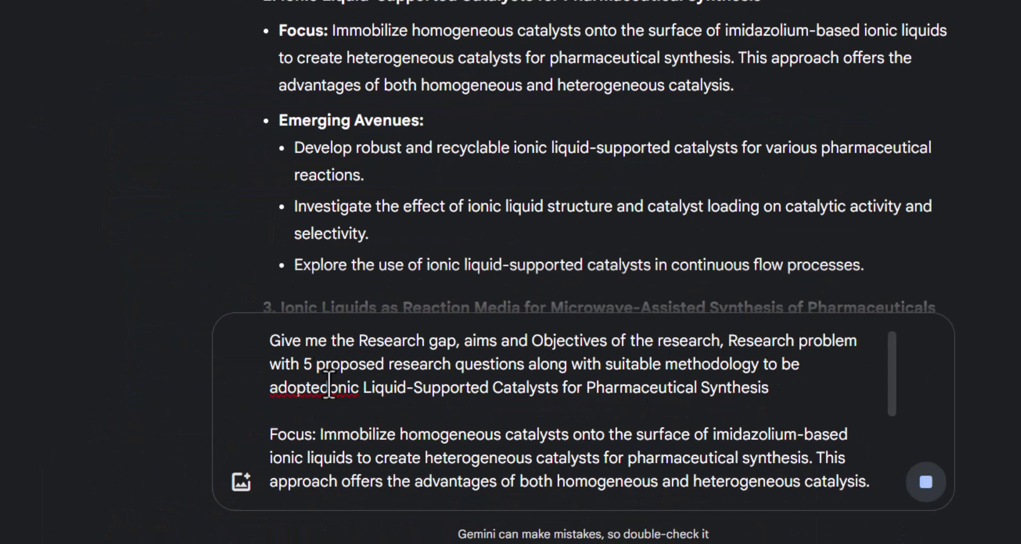
left_click(926, 506)
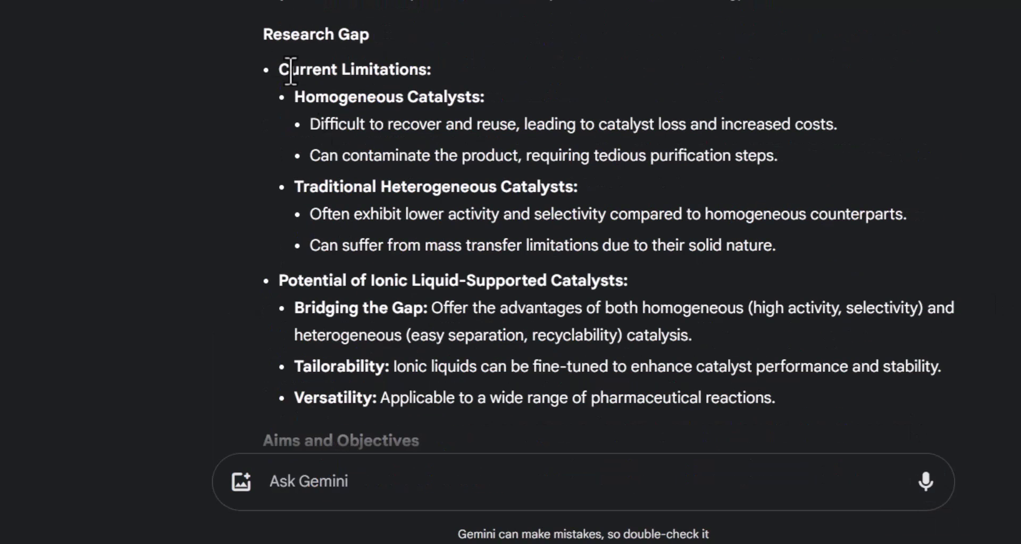
Review Gemini's answer, highlighting the traditional heterogeneous catalyst research gap
left_click_drag(294, 187, 567, 187)
scroll(349, 166, "down", 8)
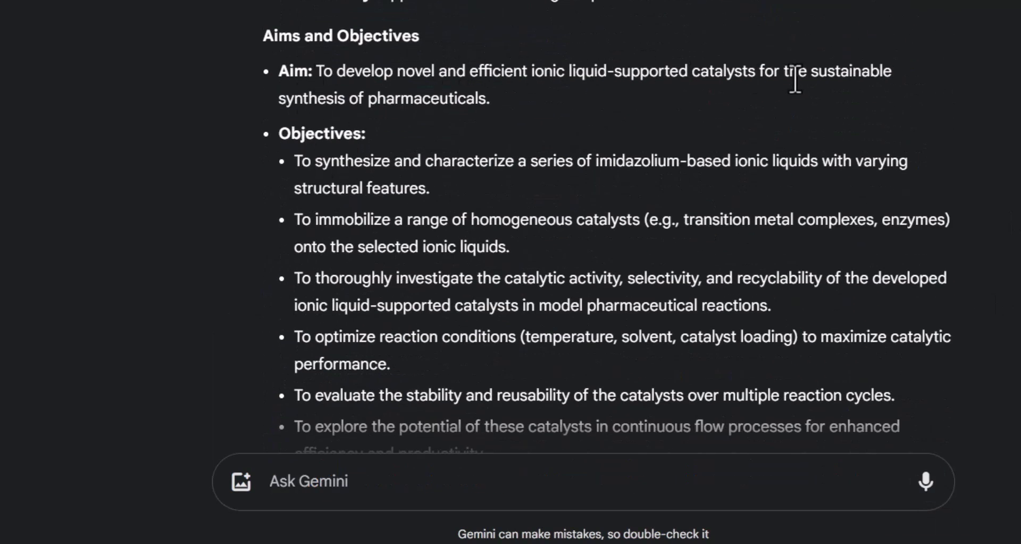
scroll(542, 132, "down", 15)
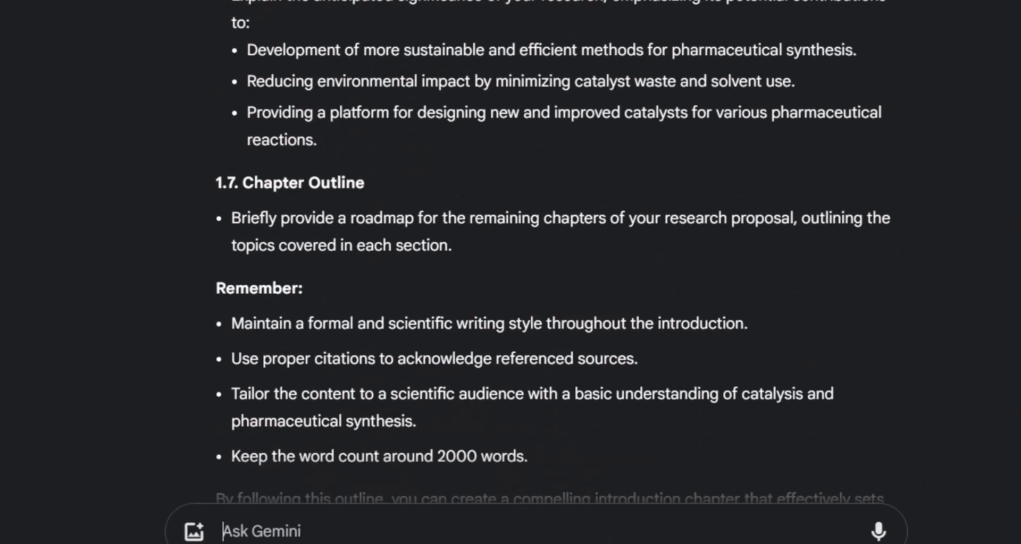
scroll(553, 250, "up", 9)
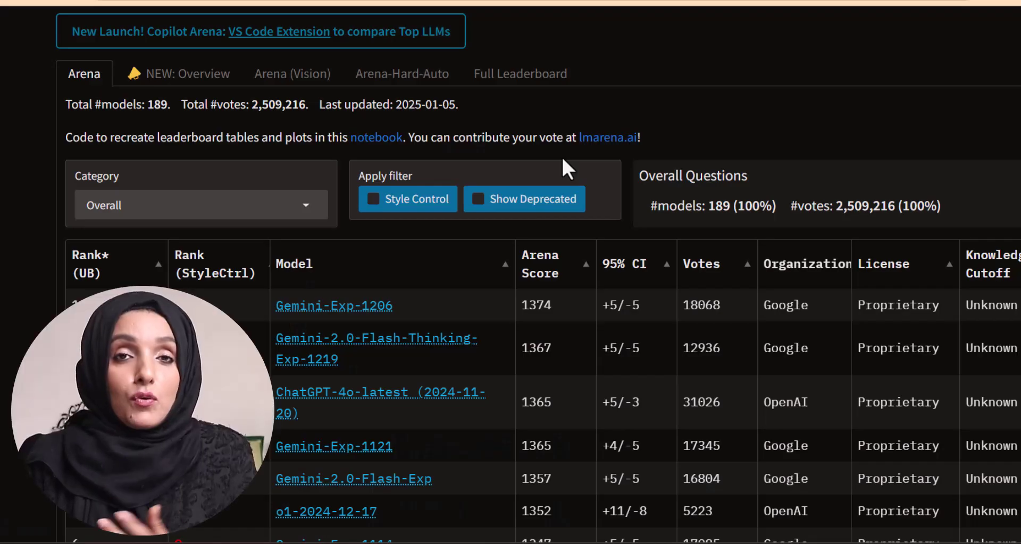
Scroll the Chatbot Arena leaderboard from its title down to the model ranking table
scroll(227, 80, "up", 5)
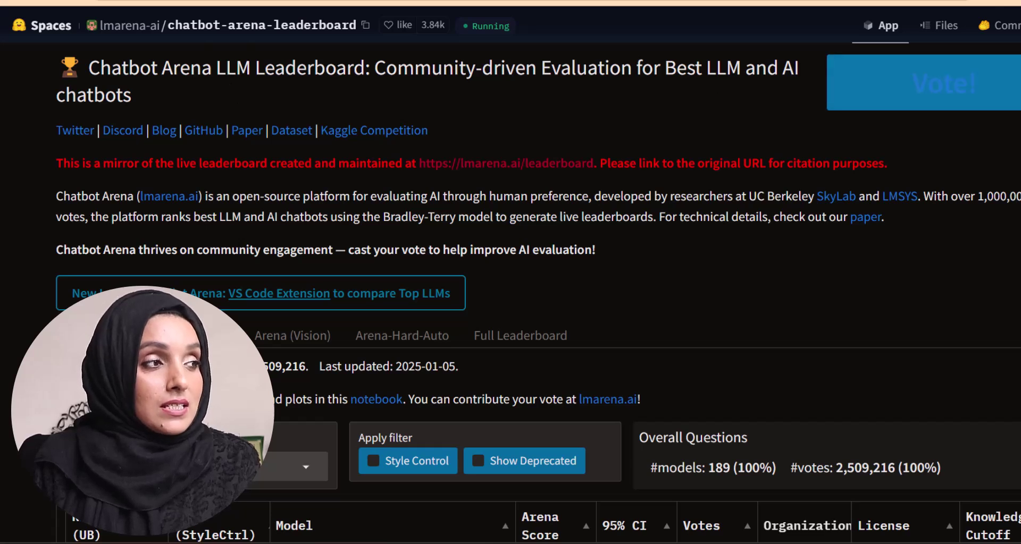
scroll(510, 276, "down", 1)
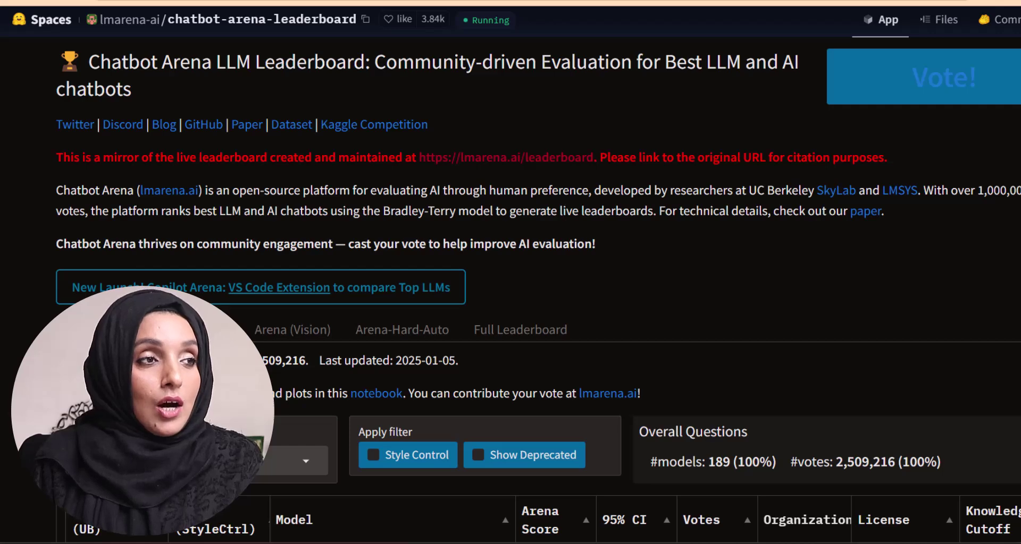
scroll(510, 276, "down", 4)
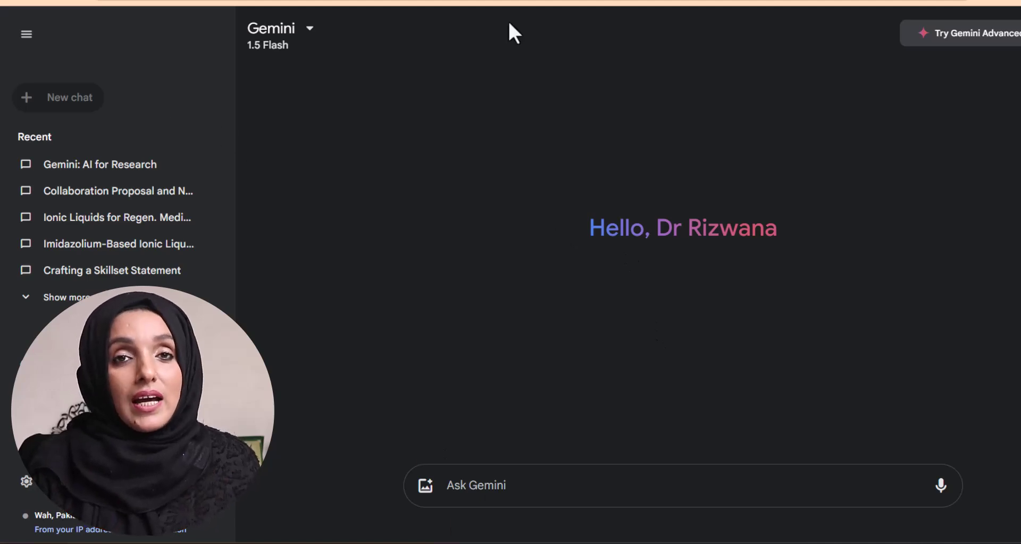
left_click(967, 35)
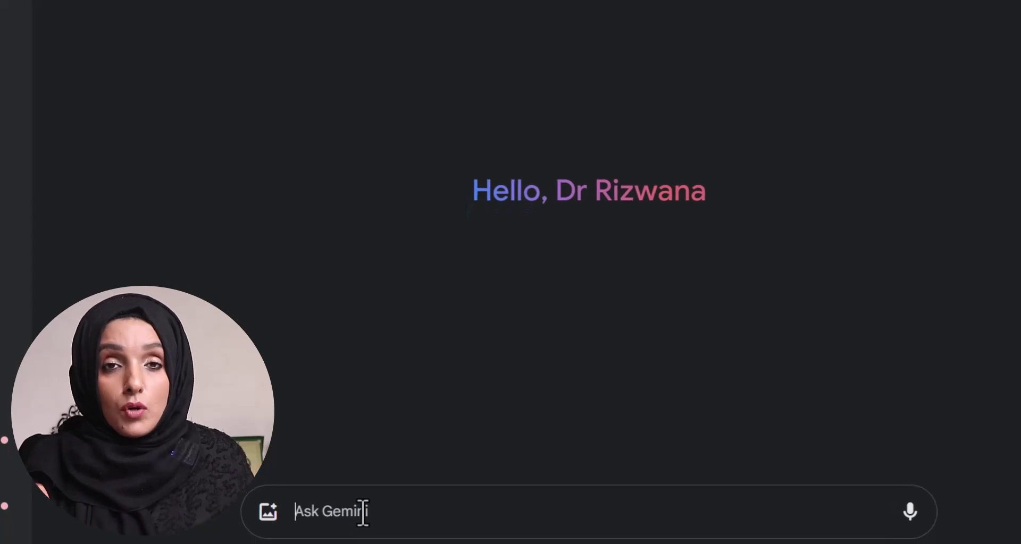
Paste the Pro Researcher prompt asking for PhD topics on imidazole-based ionic liquid solvents
type("Act Like a Pro Researcher and give me research topic ideas for my Ph.D. Research proposal entitled\" Applications of Imidazole based ionic liquids as a solvent in the synthesis of pharmaceutical\" Suggest me  different emerging avenues to explore through my research")
key("ctrl+a")
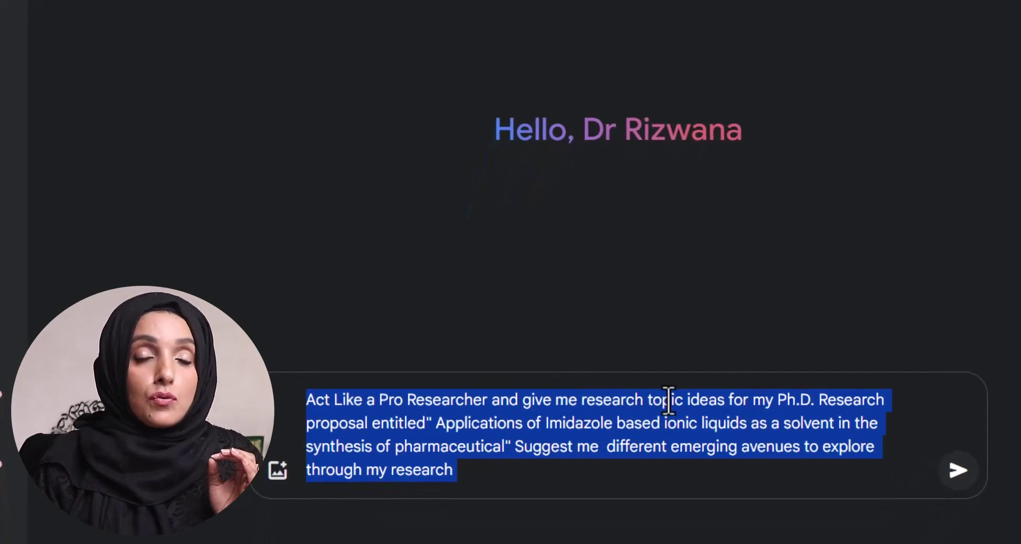
left_click(669, 400)
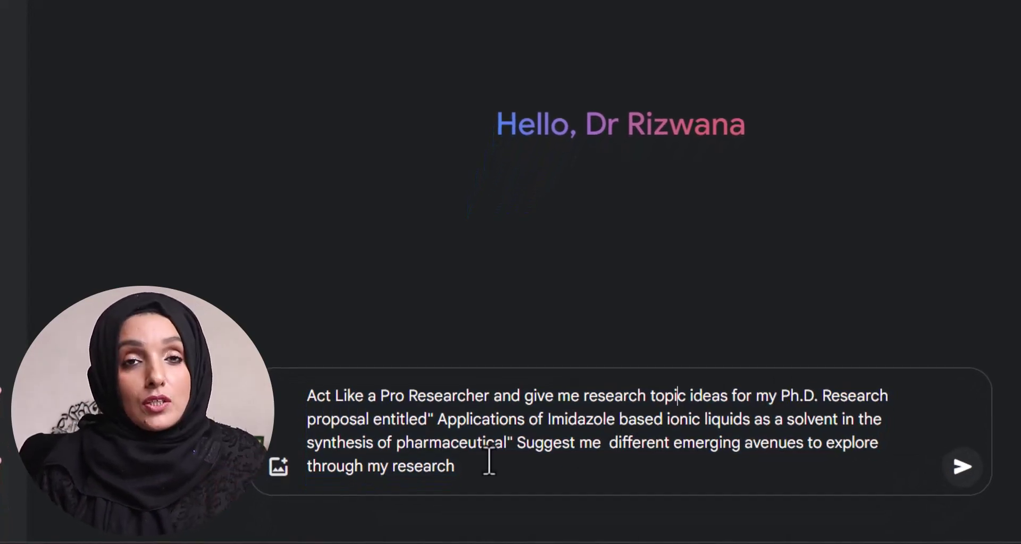
Highlight the proposal title and 'emerging avenues' phrases in the prompt, then submit it
left_click_drag(437, 420, 522, 474)
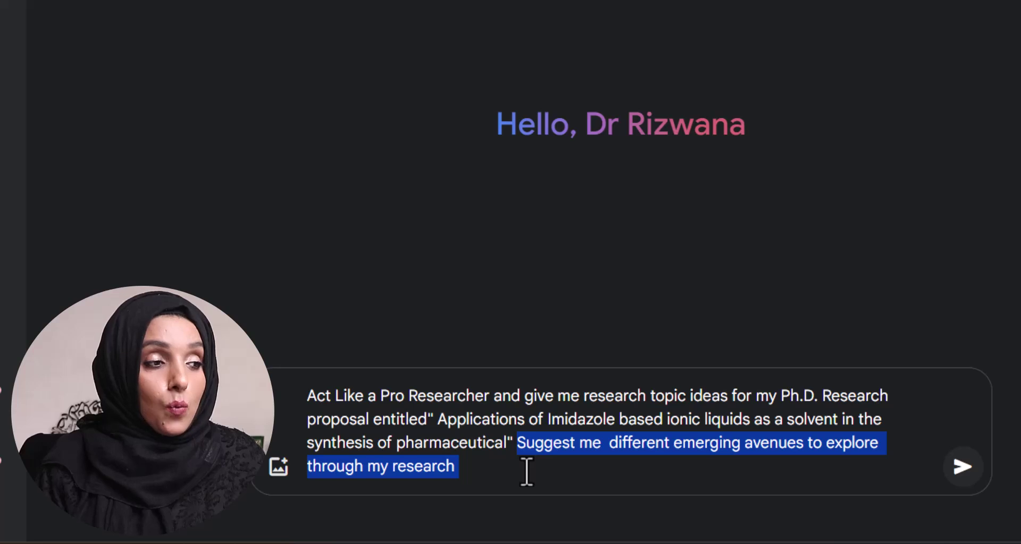
left_click(485, 473)
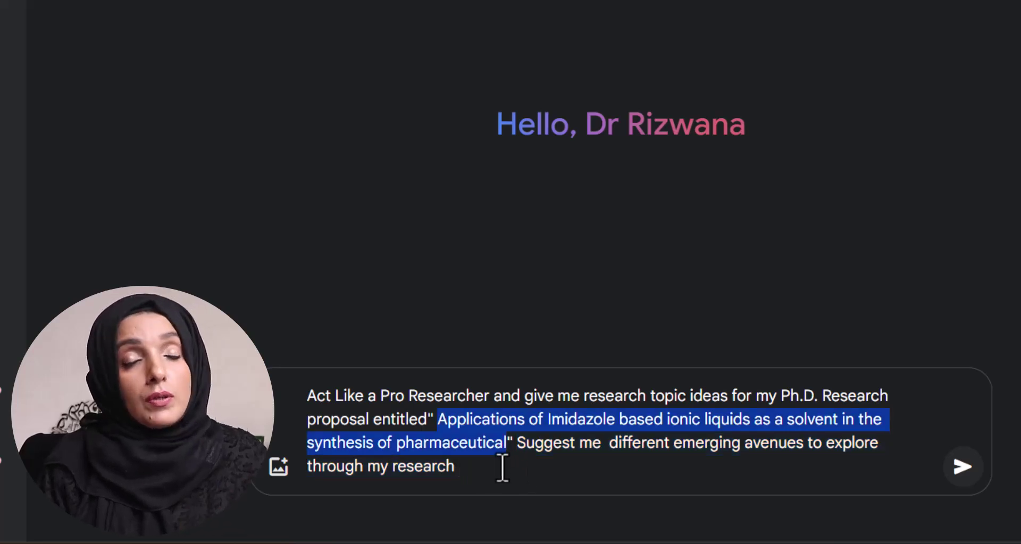
left_click(495, 461)
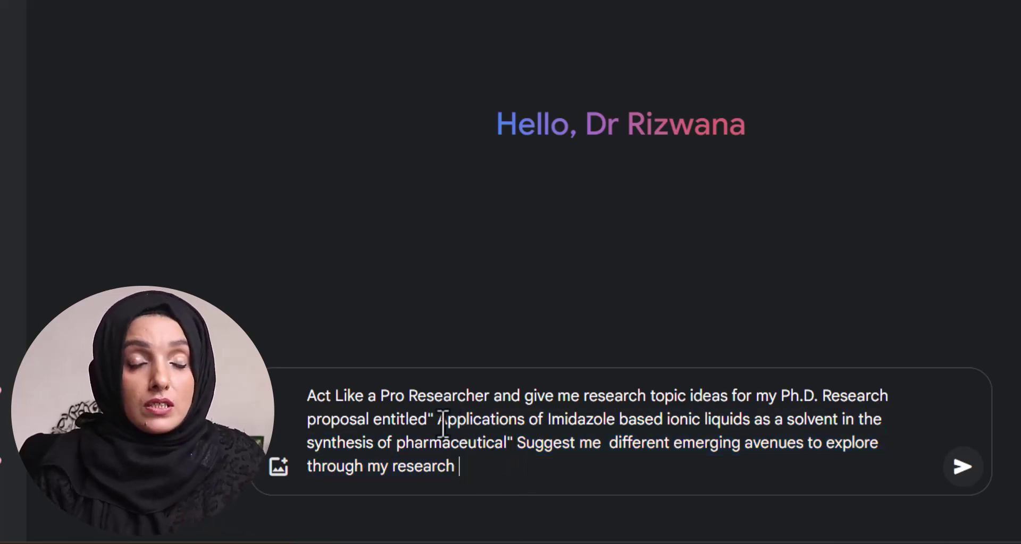
left_click_drag(439, 421, 512, 442)
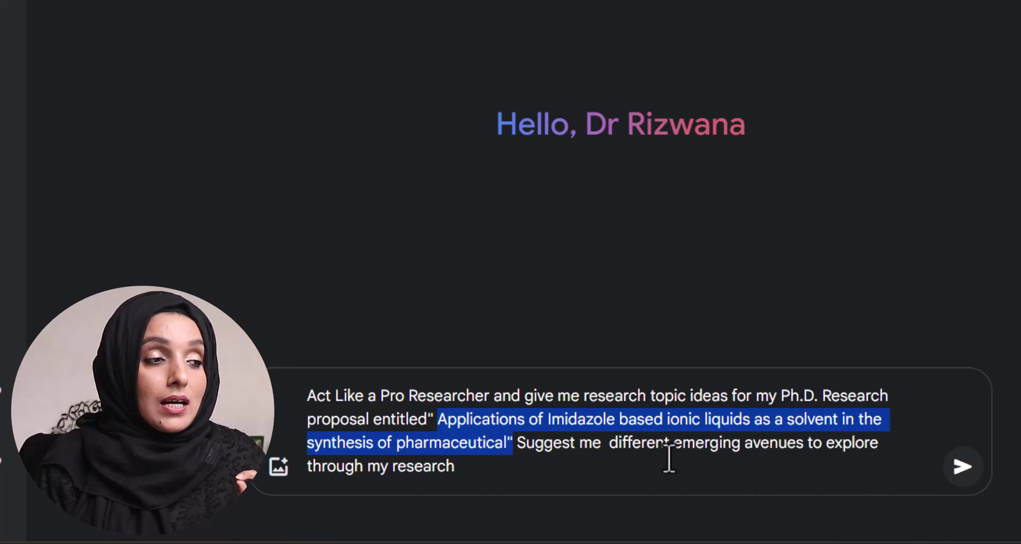
left_click_drag(670, 443, 808, 442)
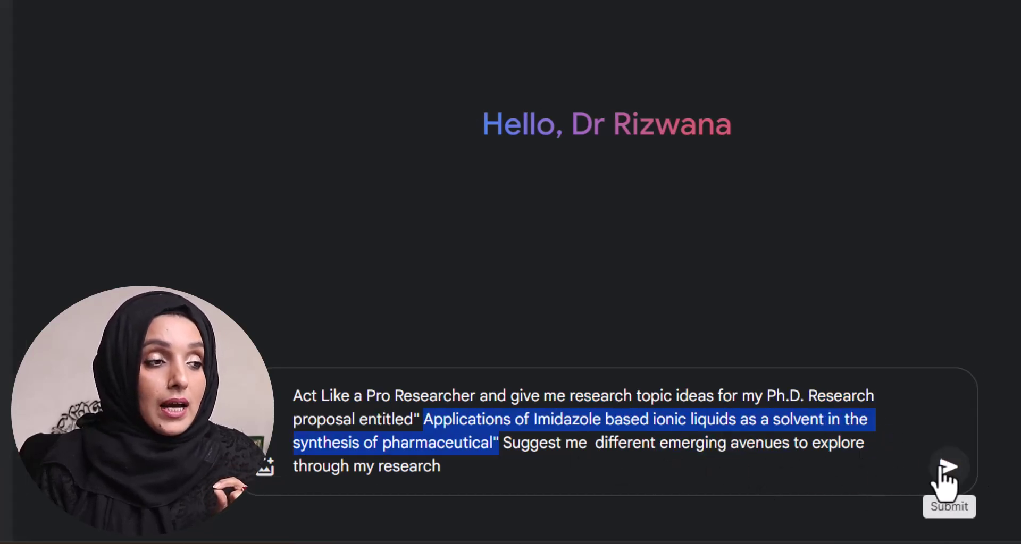
left_click_drag(656, 445, 792, 446)
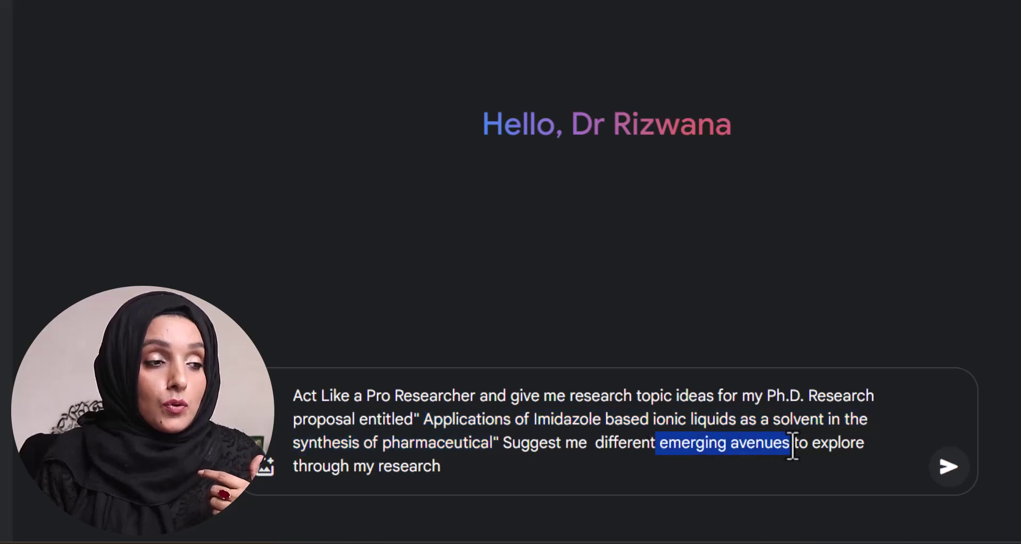
left_click(955, 468)
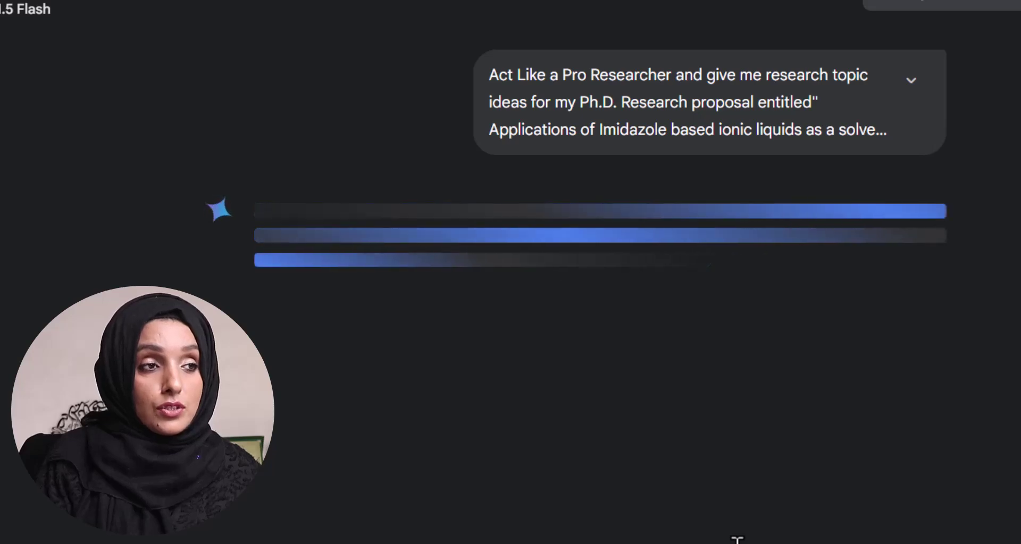
Expand the sent prompt and review the numbered topics, starting with asymmetric catalysis
left_click(912, 81)
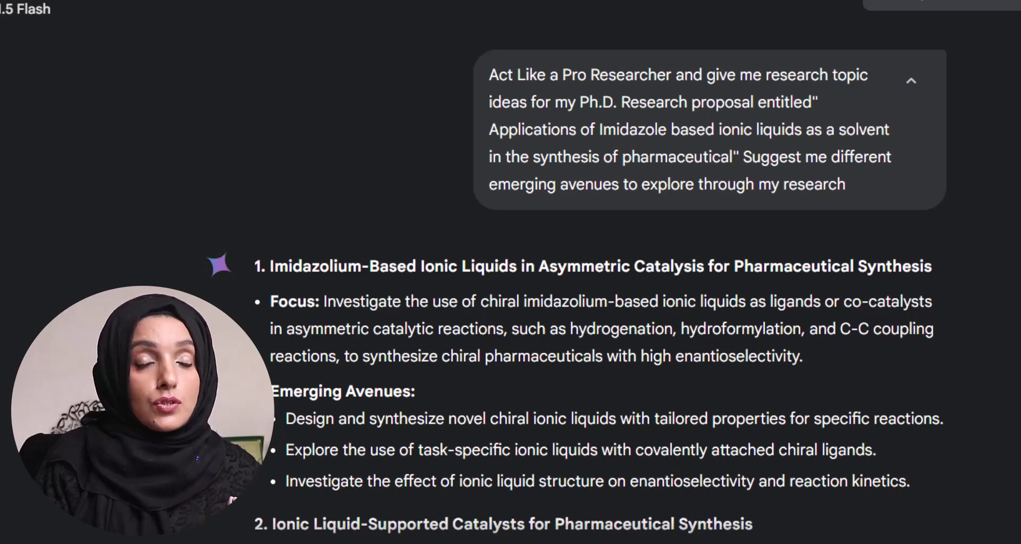
scroll(576, 284, "down", 10)
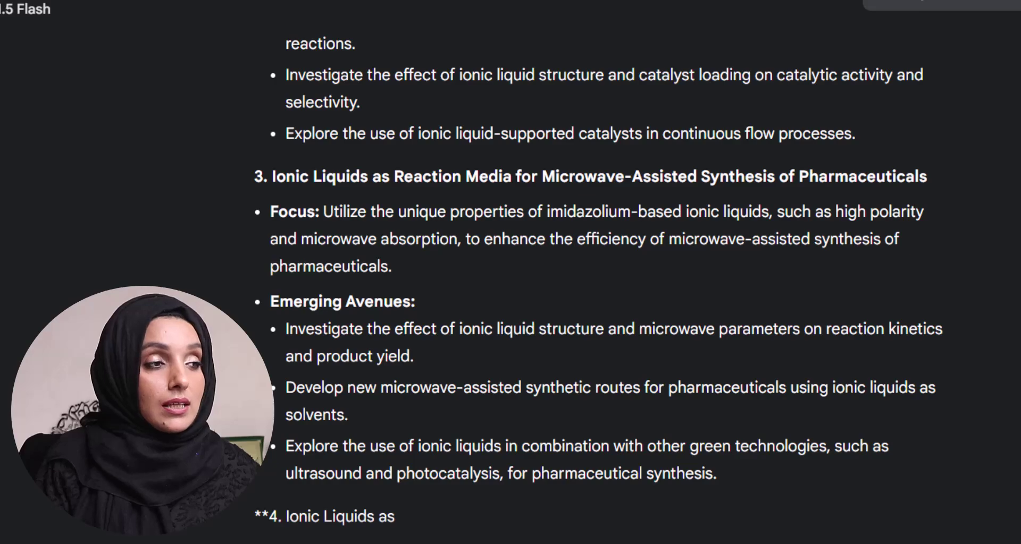
scroll(316, 147, "up", 9)
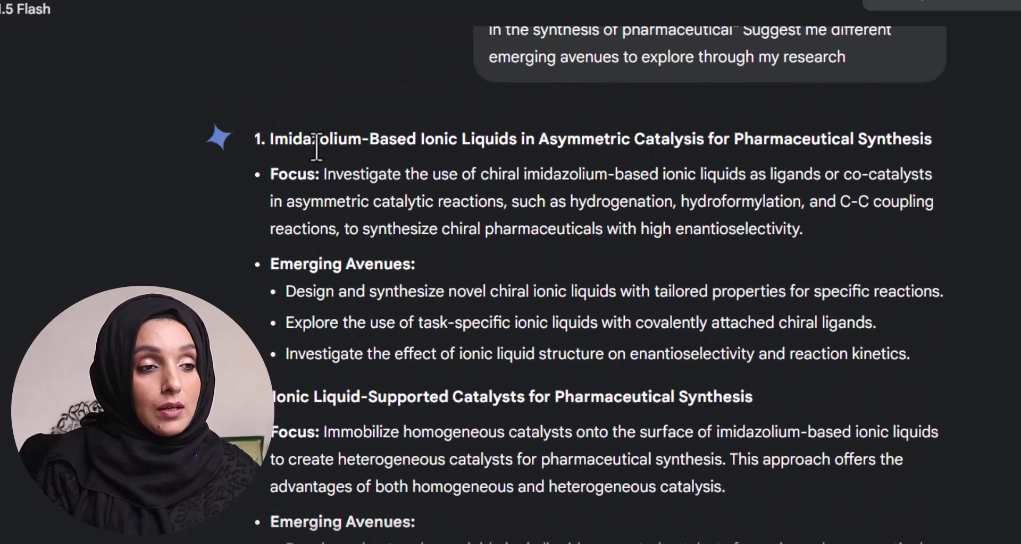
left_click_drag(271, 139, 952, 151)
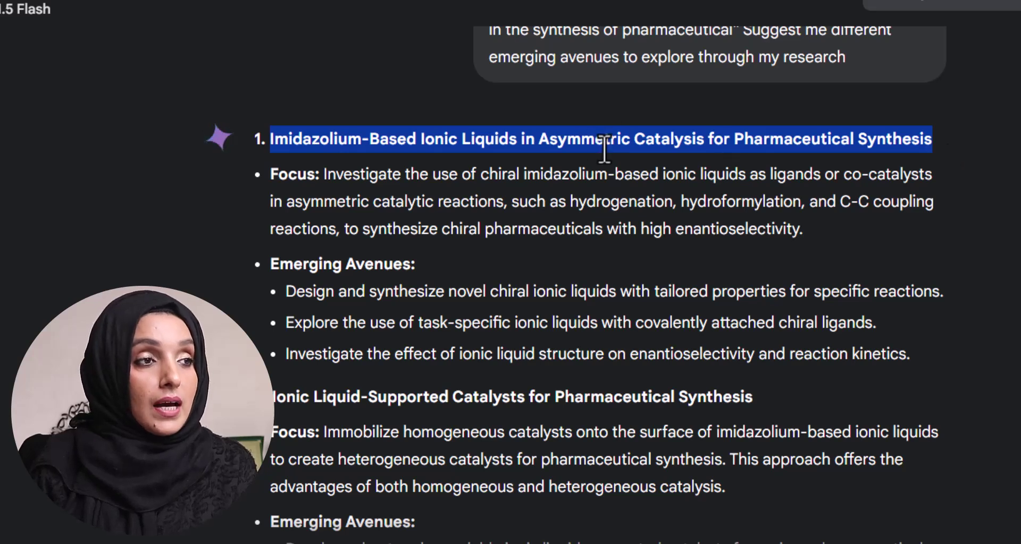
left_click(747, 151)
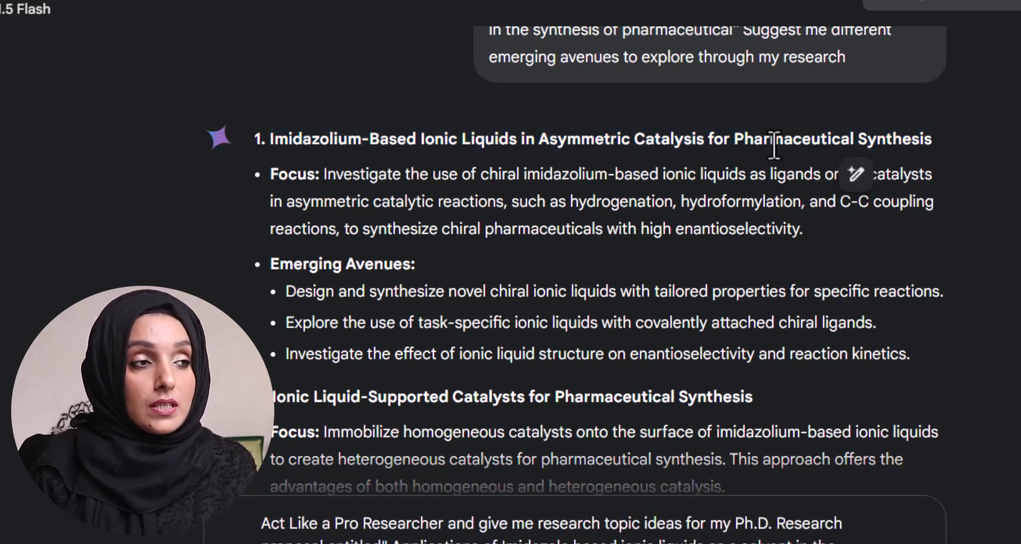
left_click_drag(272, 162, 811, 231)
left_click_drag(910, 354, 286, 292)
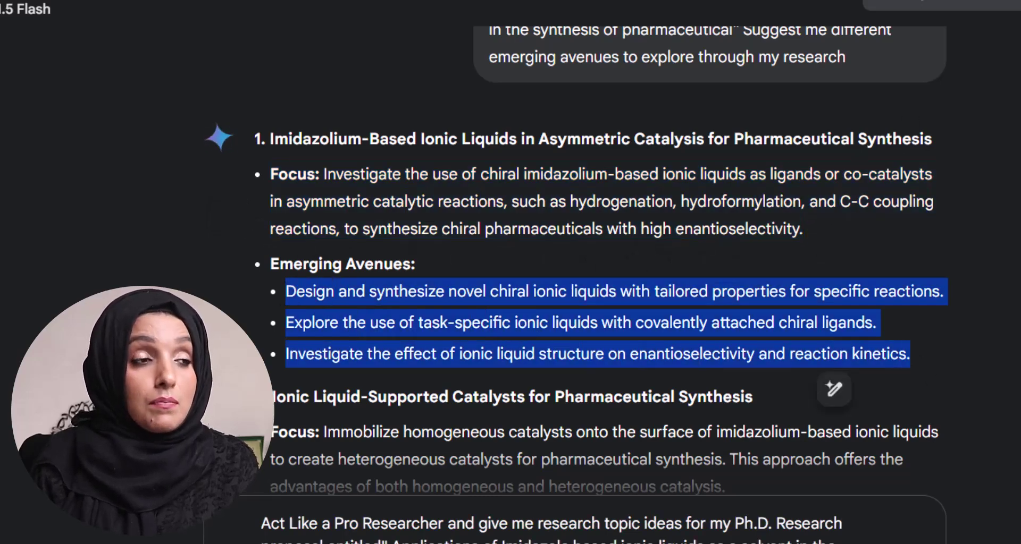
scroll(266, 210, "down", 4)
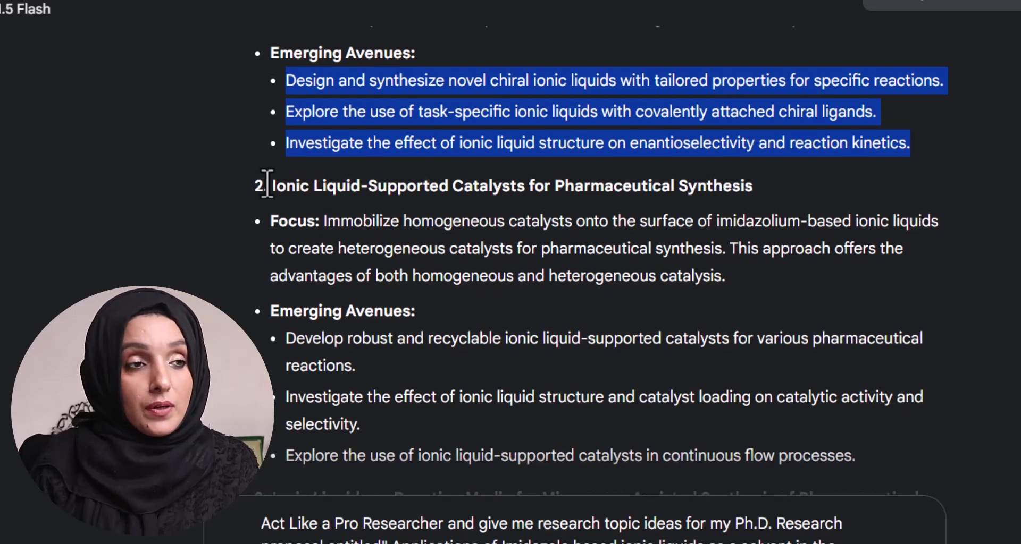
left_click_drag(271, 185, 753, 189)
left_click_drag(323, 221, 726, 276)
scroll(828, 289, "down", 2)
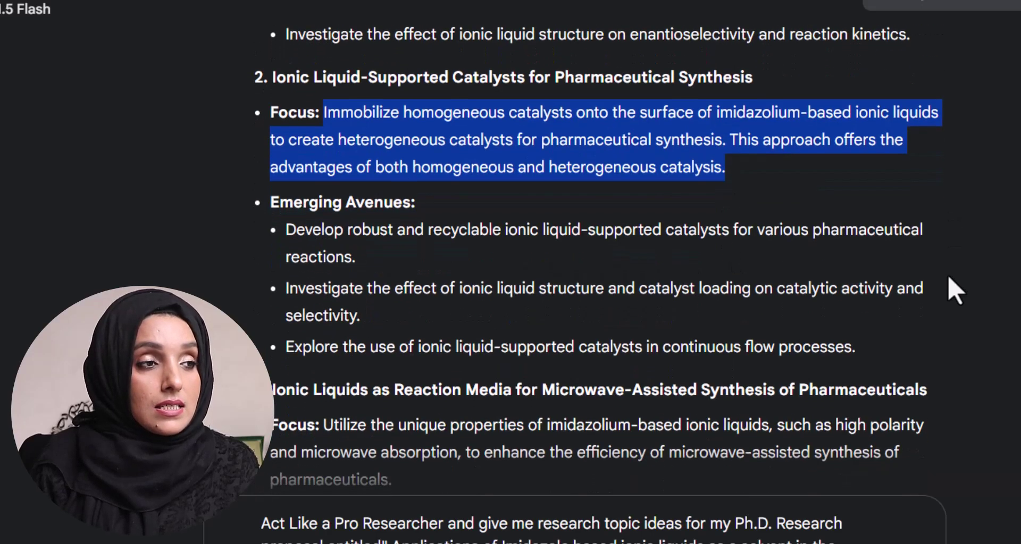
left_click_drag(853, 347, 288, 239)
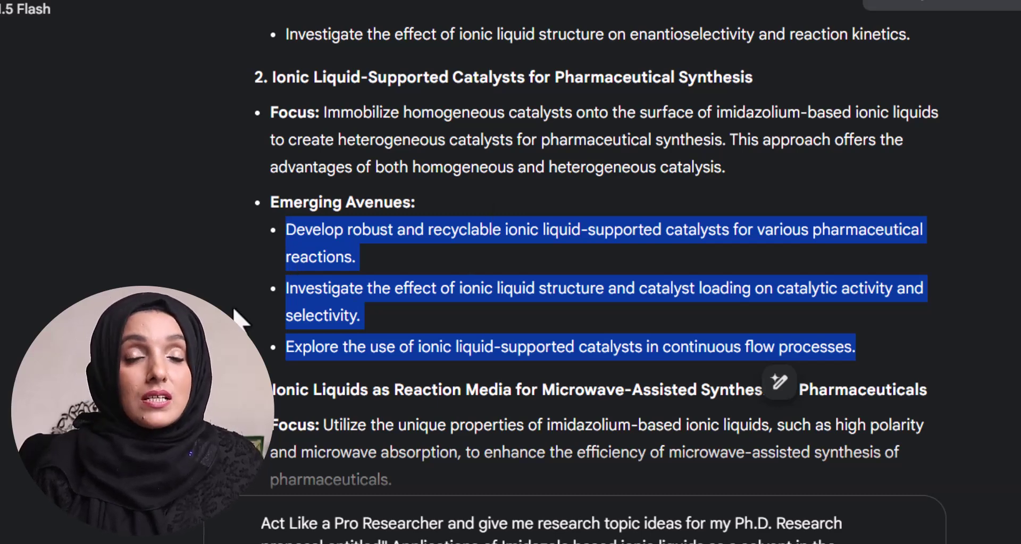
scroll(449, 319, "up", 4)
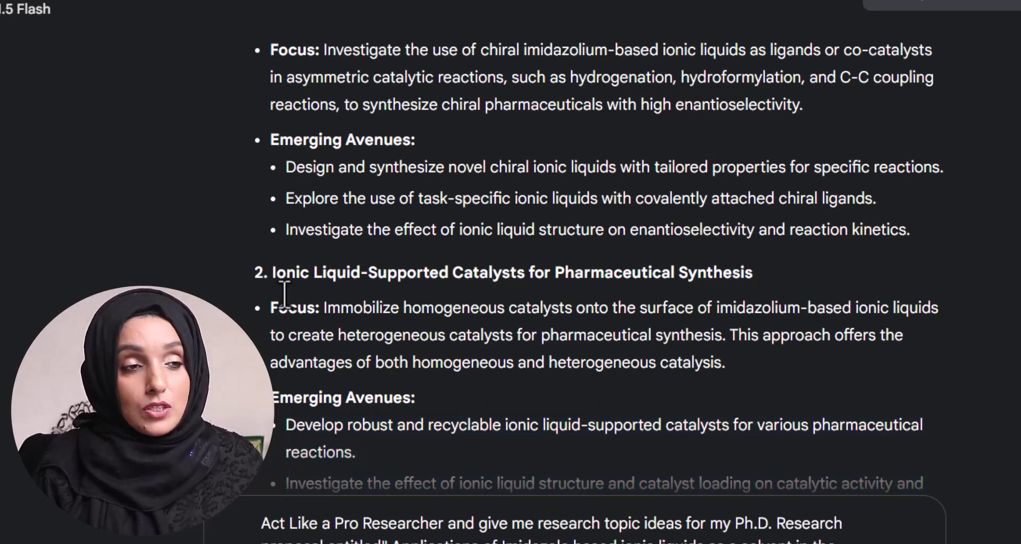
left_click_drag(274, 272, 835, 365)
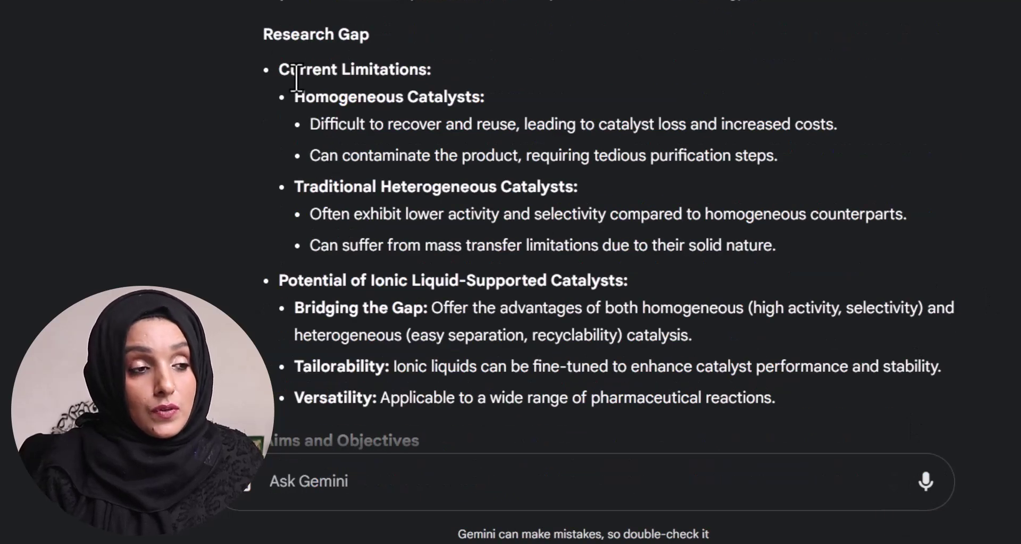
Highlight the Traditional Heterogeneous Catalysts gap and scroll to the Aims and Objectives section
left_click_drag(294, 187, 565, 187)
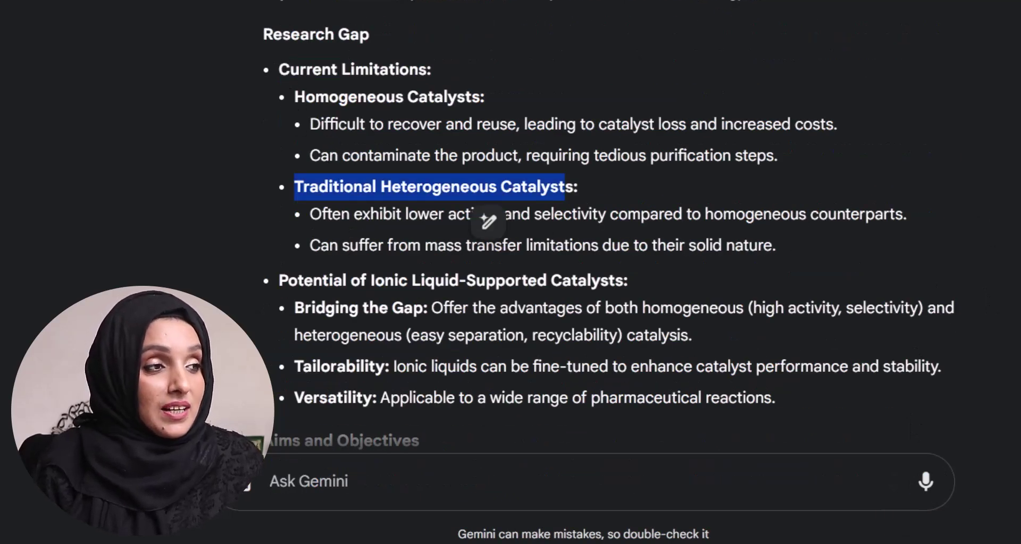
scroll(564, 212, "down", 3)
scroll(564, 212, "up", 2)
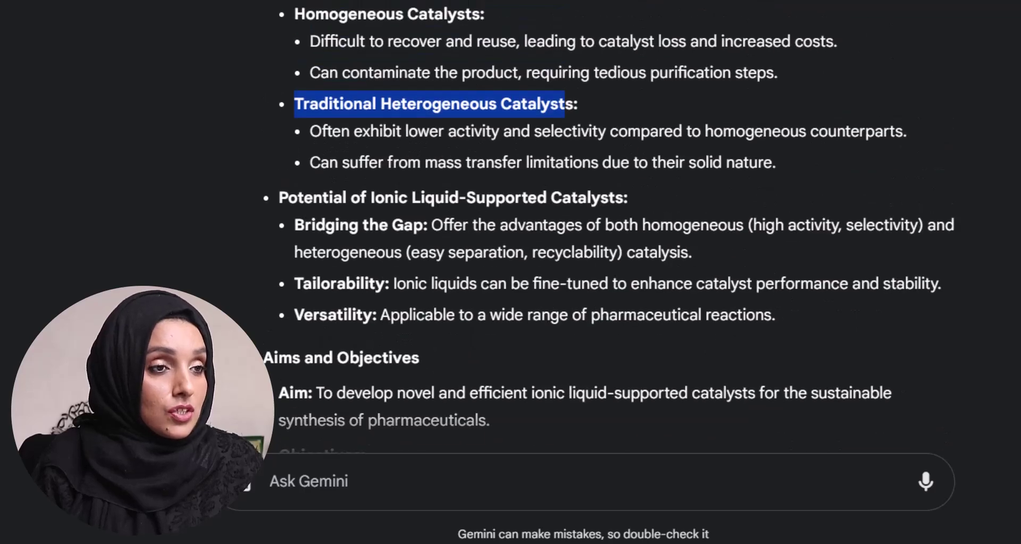
scroll(520, 136, "down", 6)
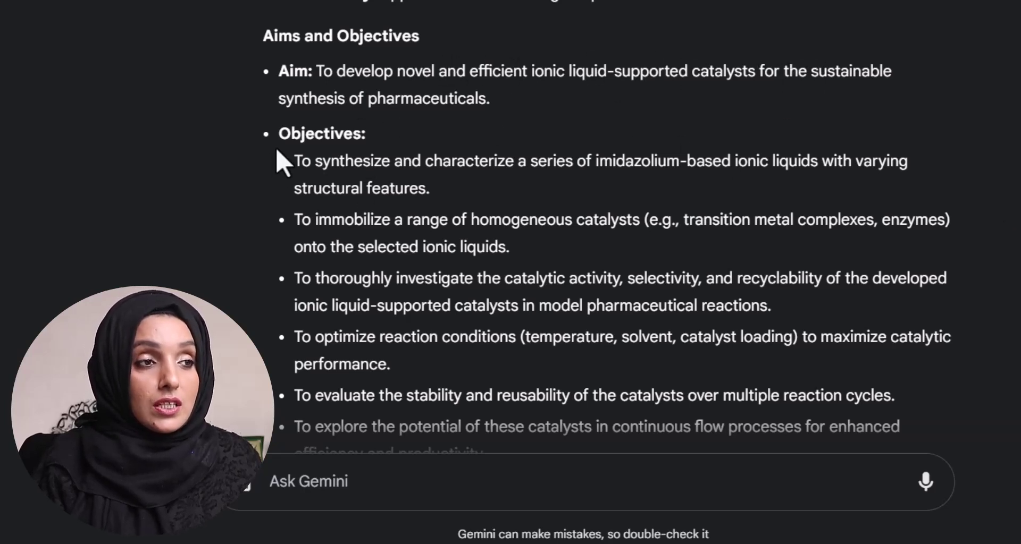
left_click_drag(278, 133, 353, 246)
scroll(353, 246, "down", 6)
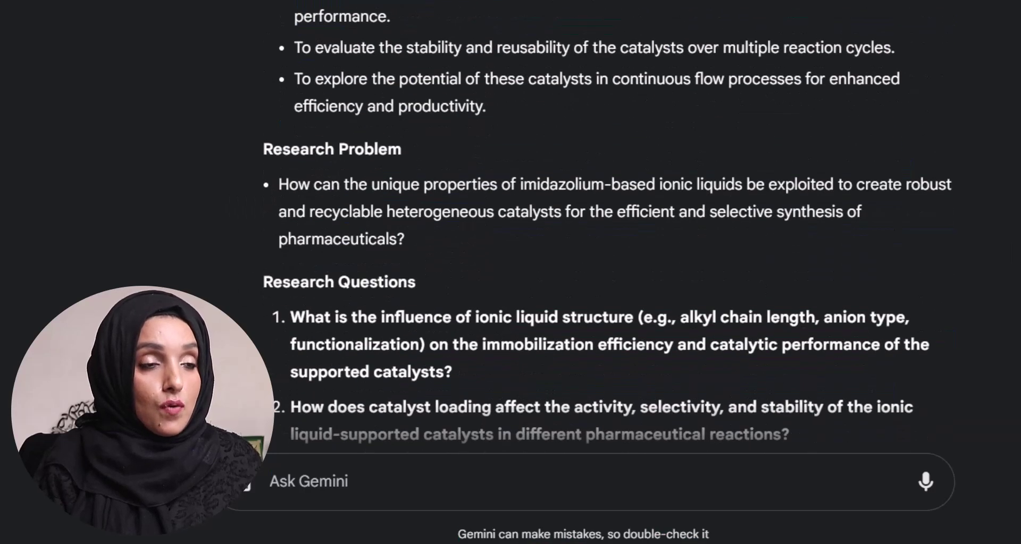
scroll(608, 227, "down", 1)
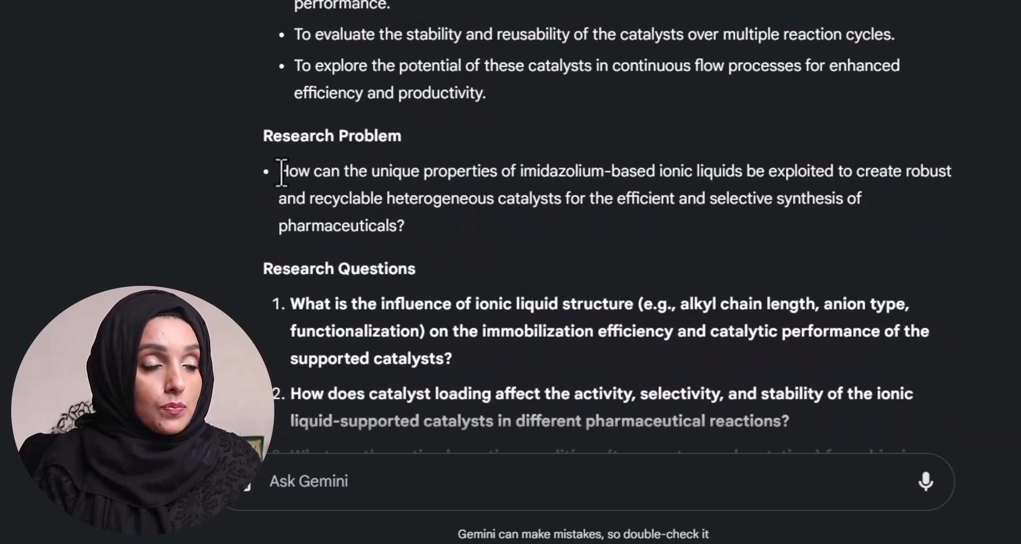
mouse_move(281, 171)
left_mouse_down()
mouse_move(347, 224)
mouse_move(414, 237)
left_mouse_up()
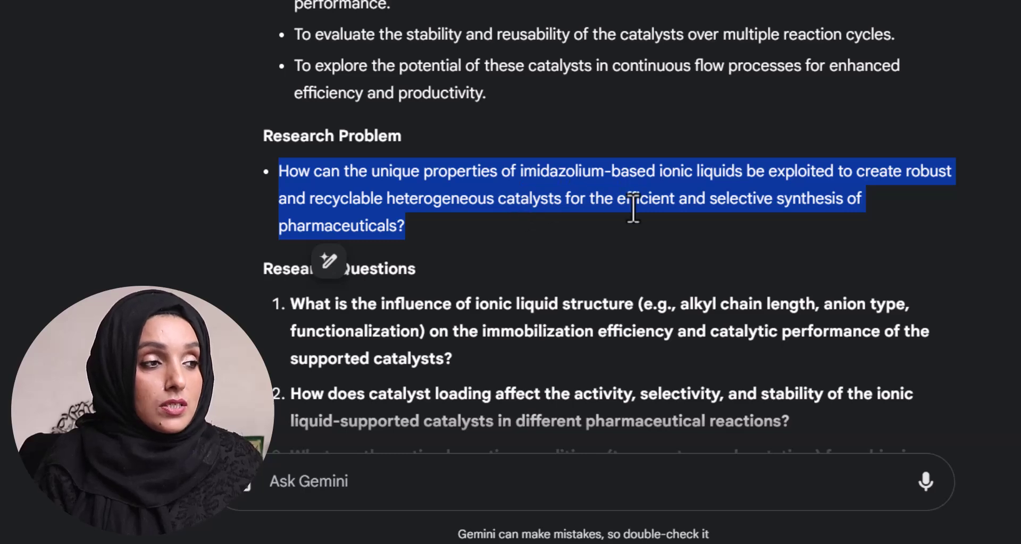
left_click(987, 259)
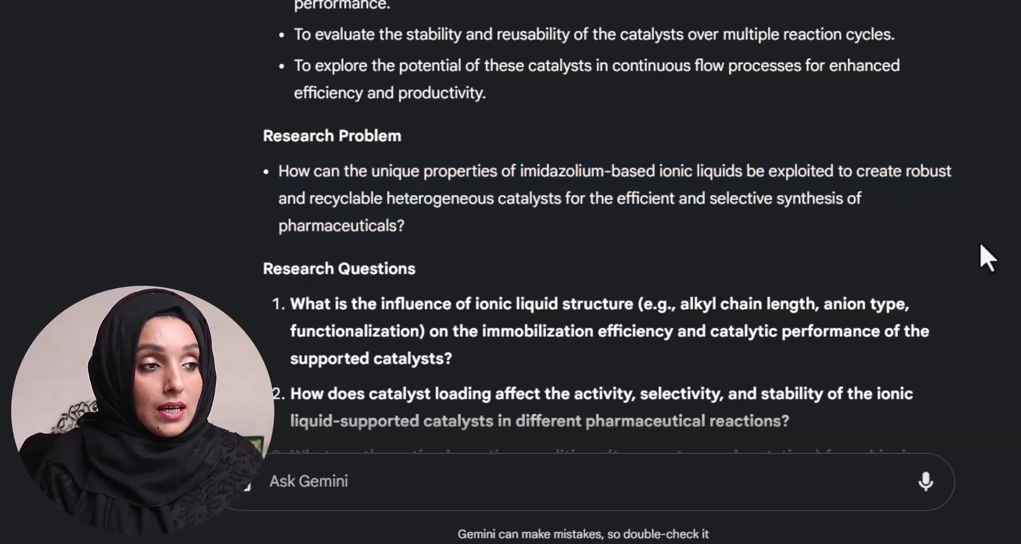
scroll(987, 259, "down", 8)
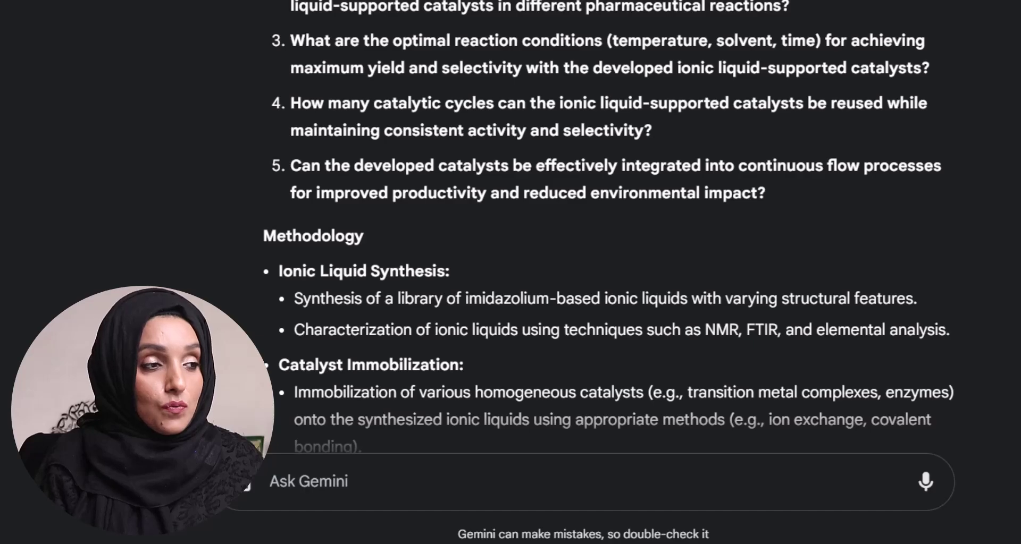
scroll(987, 259, "down", 4)
scroll(987, 259, "down", 12)
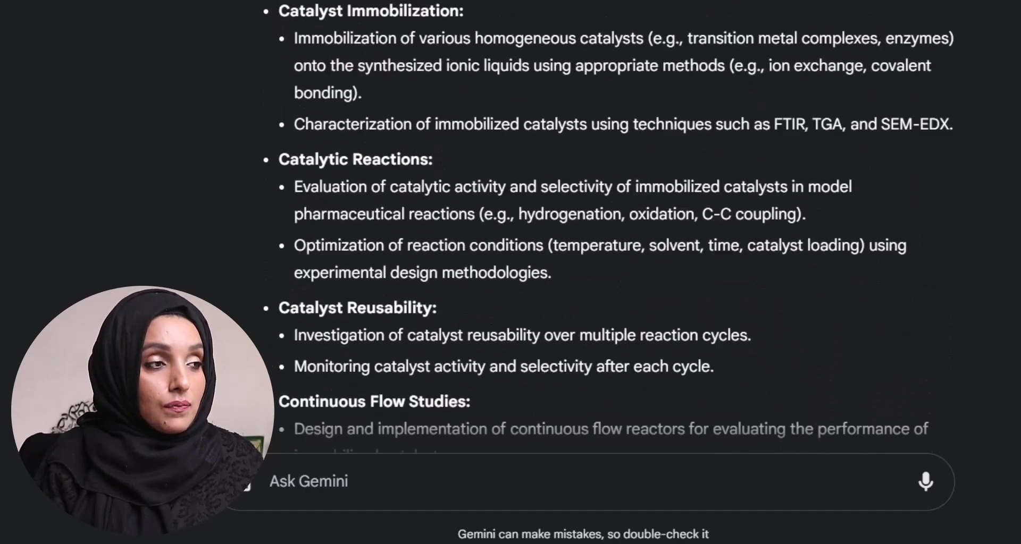
scroll(986, 259, "up", 10)
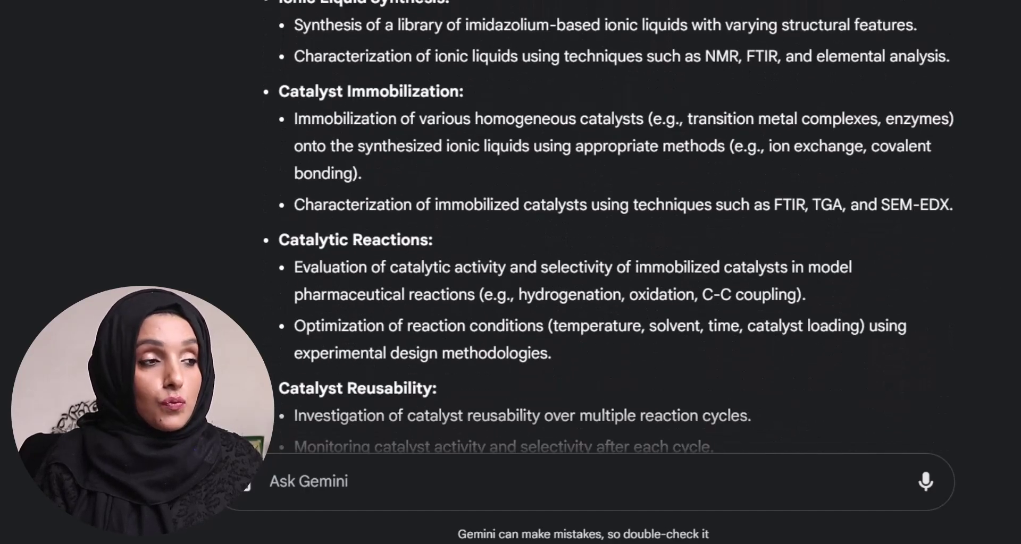
scroll(706, 501, "down", 9)
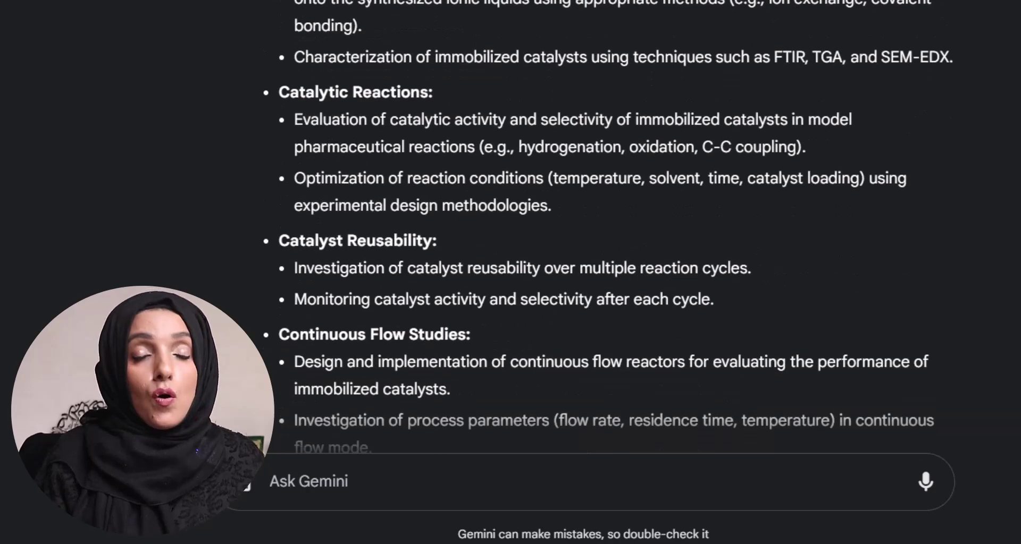
Double-check the framework response with Google Search and review the green-highlighted matches and sources
left_click(396, 411)
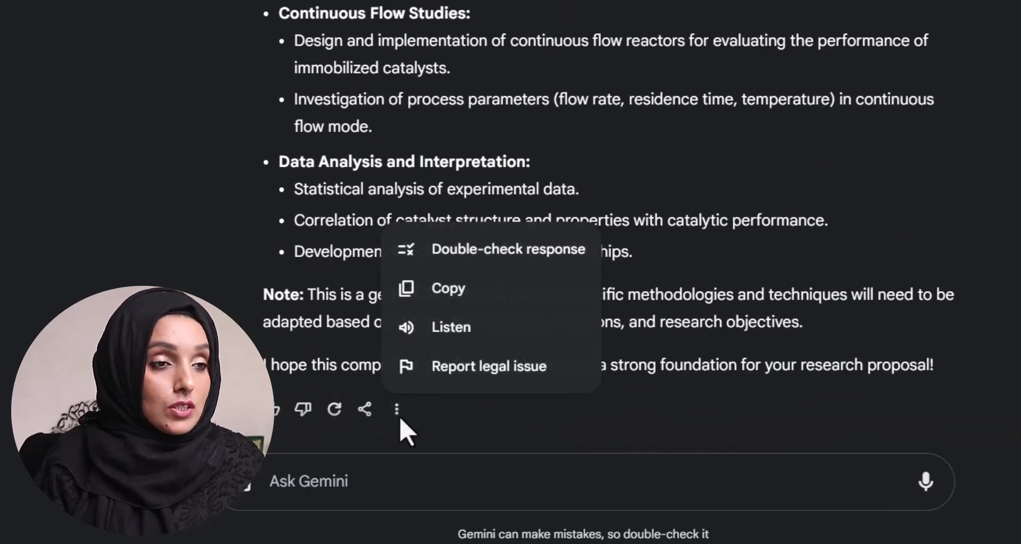
left_click(458, 260)
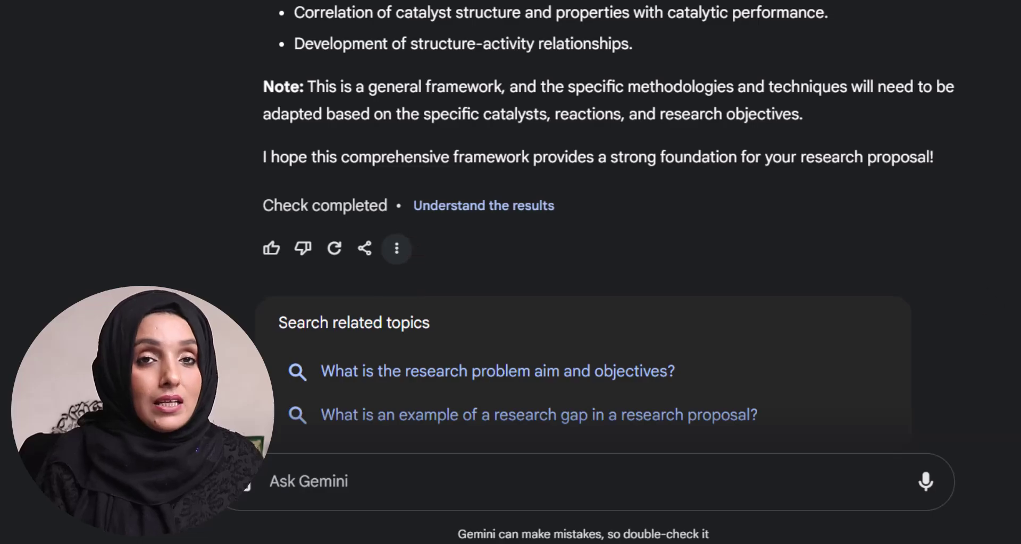
scroll(607, 228, "up", 15)
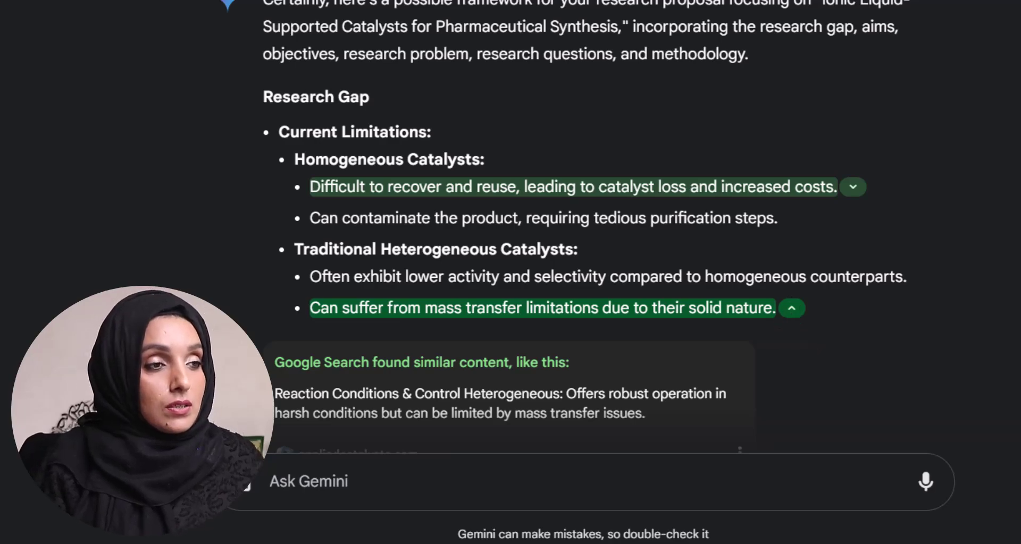
scroll(607, 229, "down", 3)
scroll(607, 228, "down", 15)
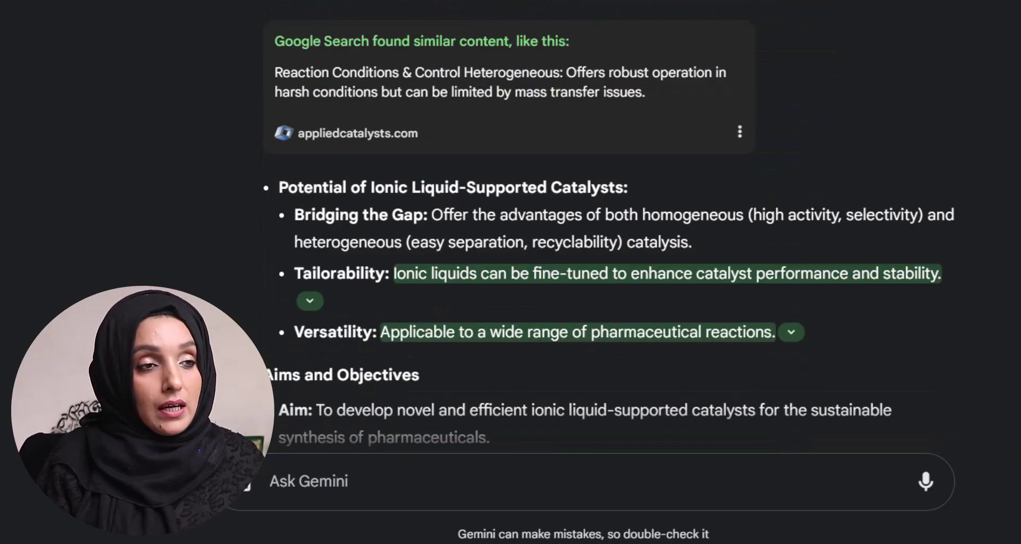